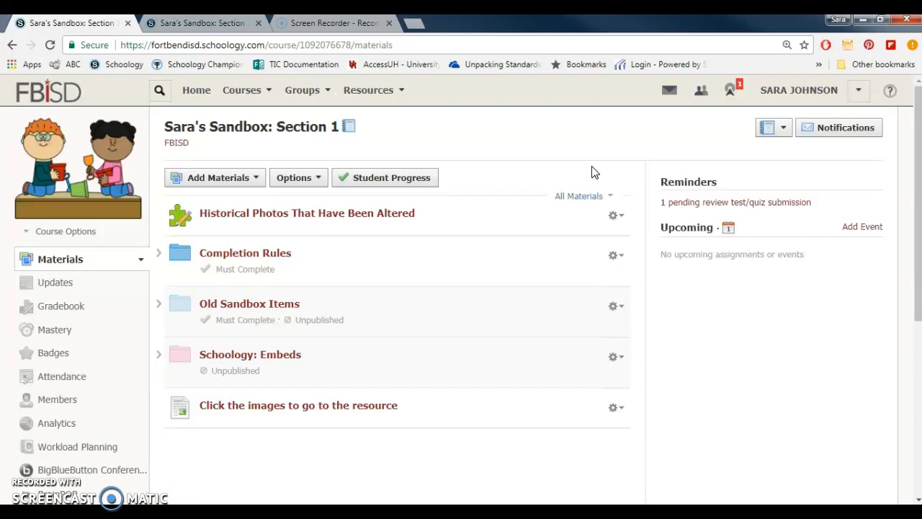
Open the settings of the Historical Photos That Have Been Altered quiz.
left_click(357, 218)
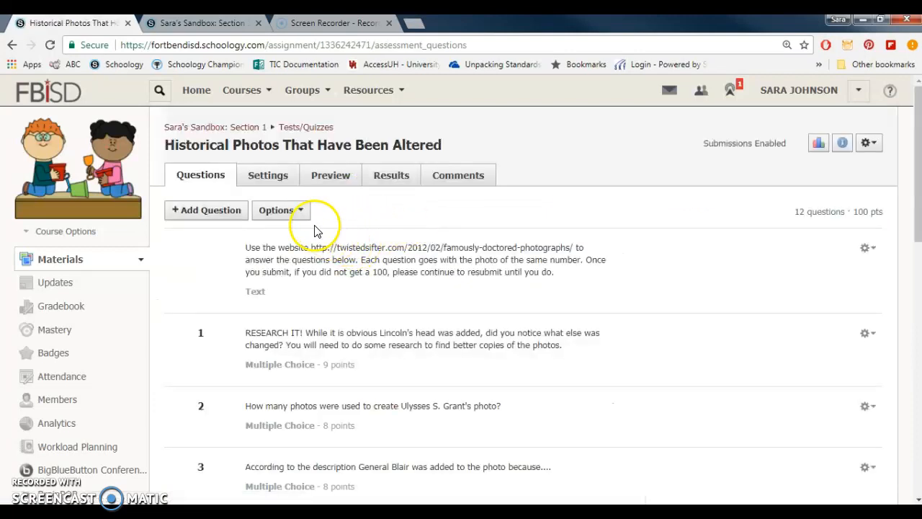
left_click(295, 178)
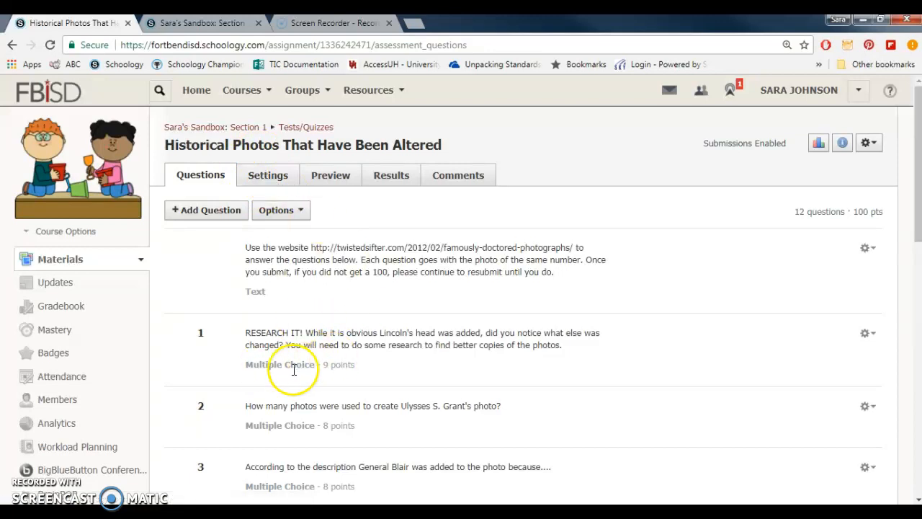
left_click_drag(363, 368, 326, 374)
left_click(326, 375)
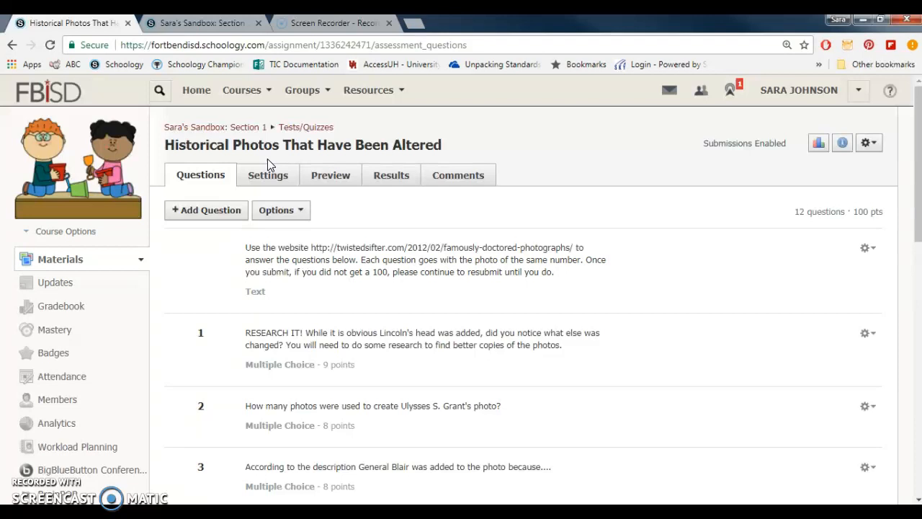
left_click(247, 175)
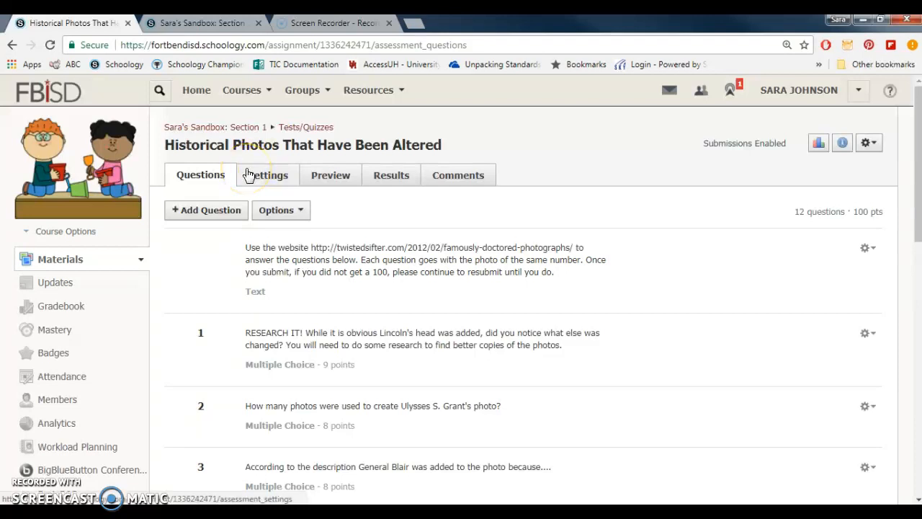
left_click(257, 174)
left_click(268, 183)
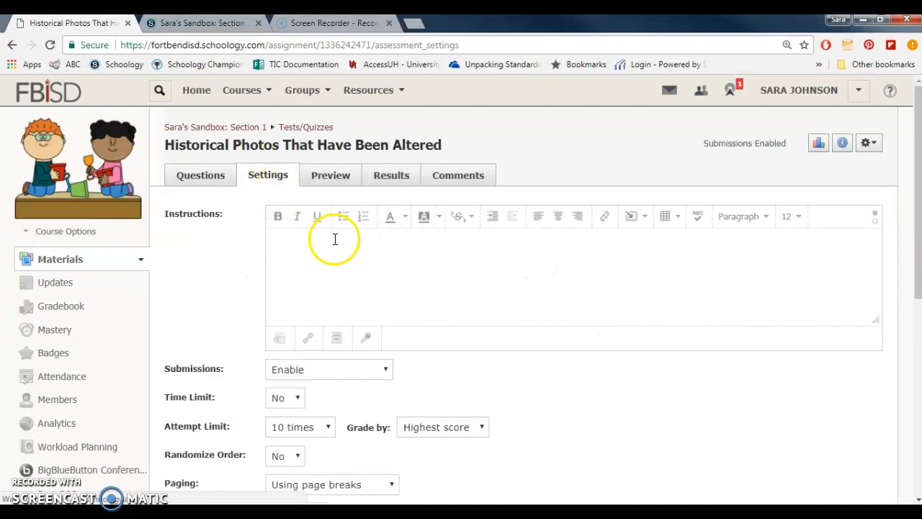
Set the quiz's Submissions option to Disable and return it to Enable.
left_click(345, 368)
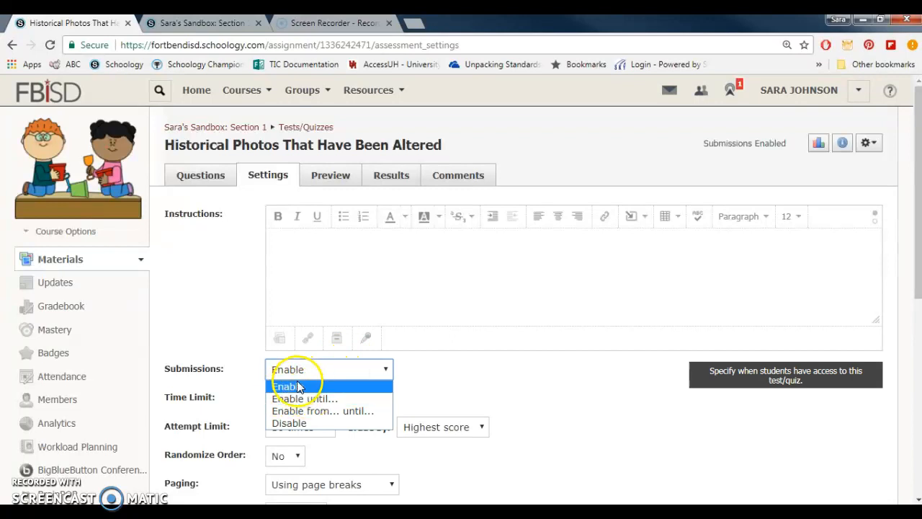
left_click(299, 423)
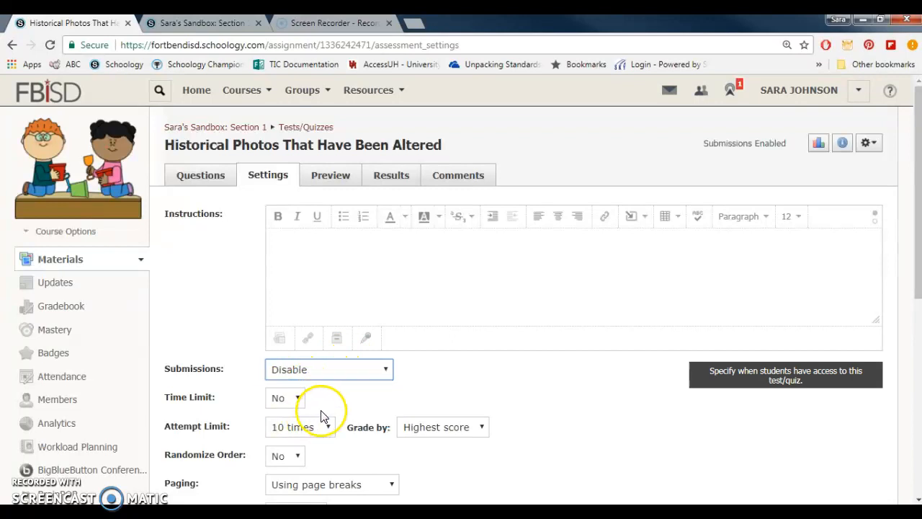
left_click(324, 370)
left_click(290, 386)
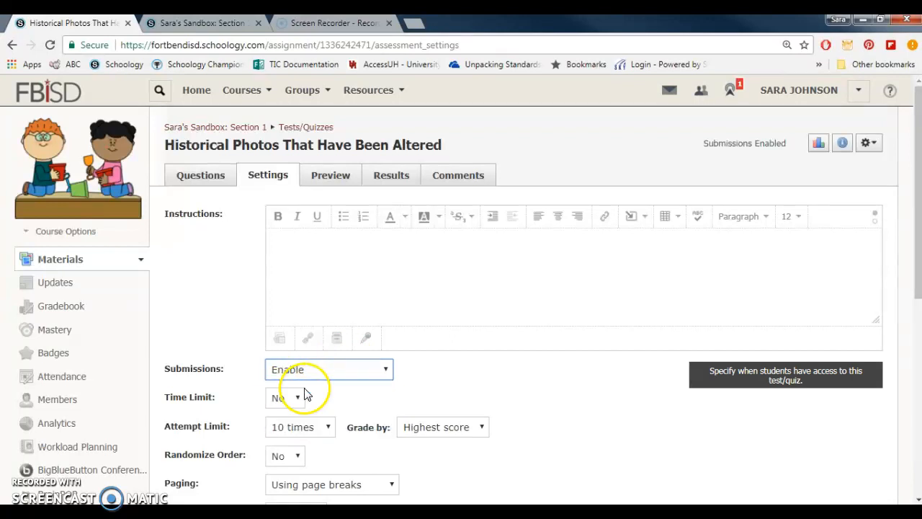
Set the quiz's attempt limit to Unlimited after trying 1 time.
left_click(310, 428)
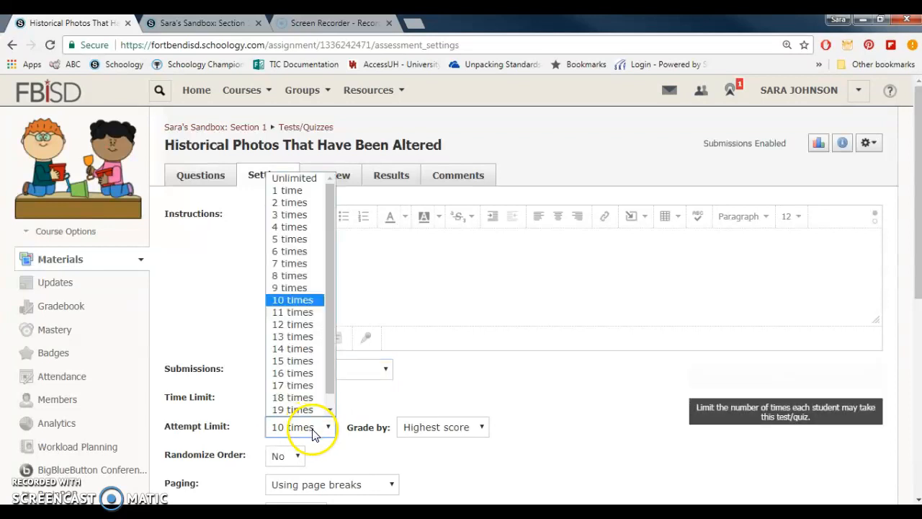
left_click(289, 190)
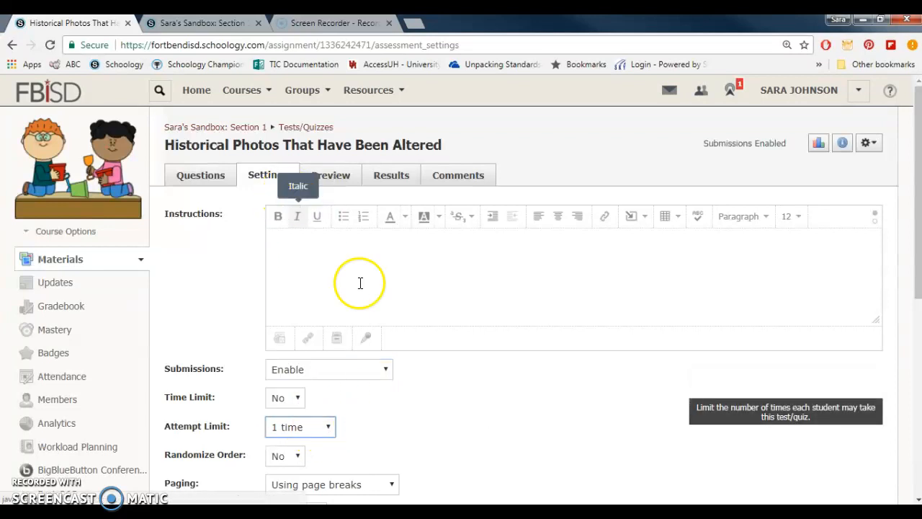
left_click(321, 430)
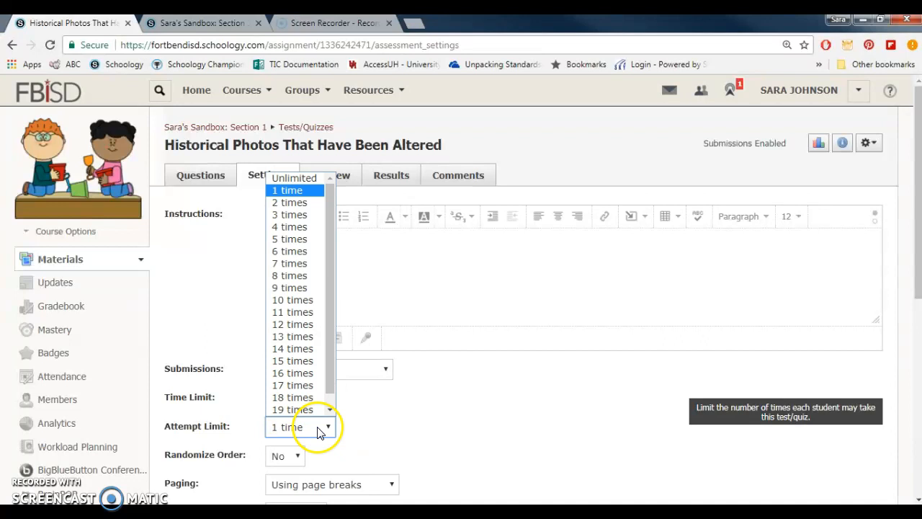
left_click(292, 178)
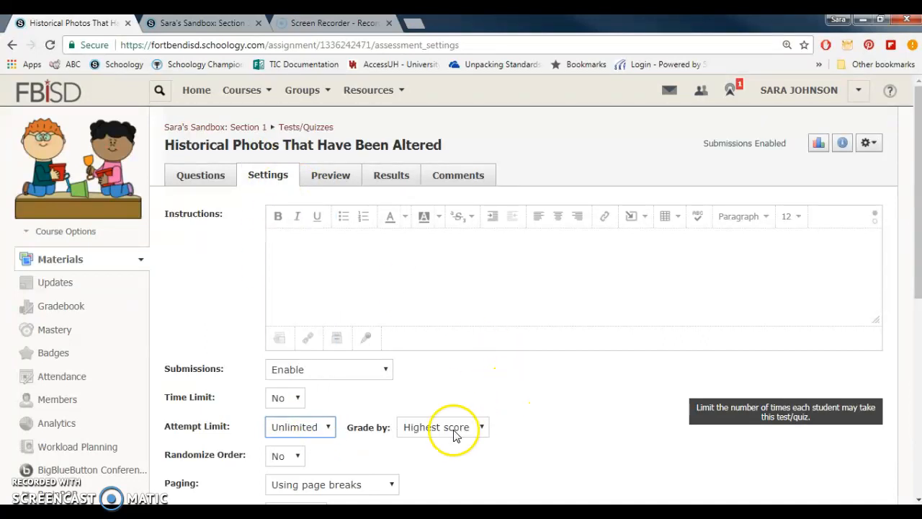
left_click(329, 427)
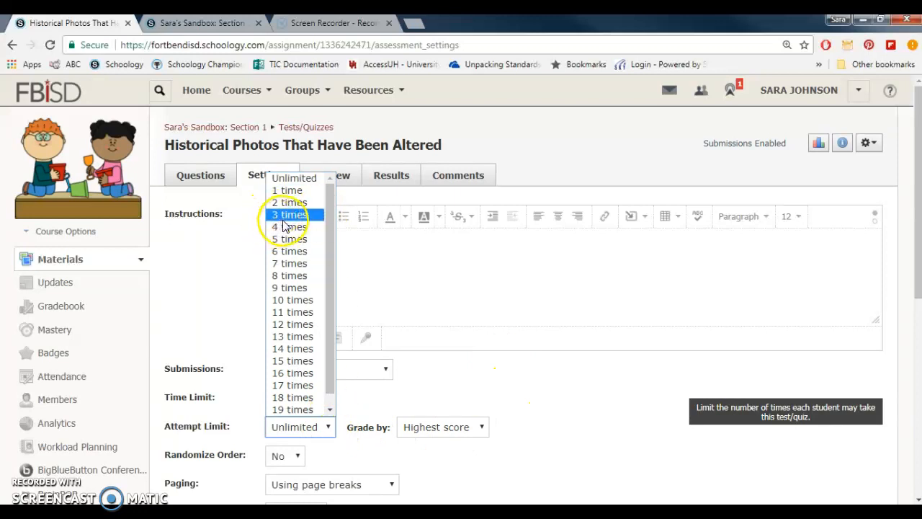
left_click(488, 374)
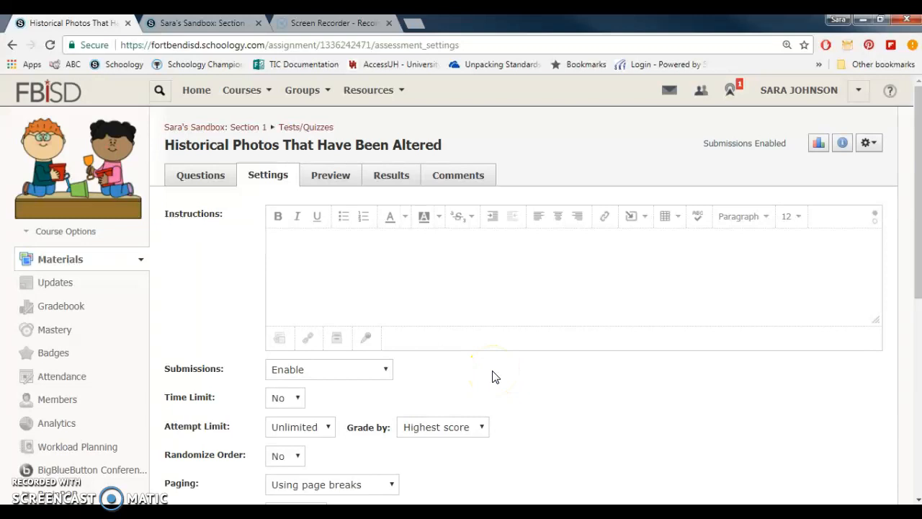
Try grading repeated attempts by Average score and restore Highest score as the grading method.
left_click(471, 432)
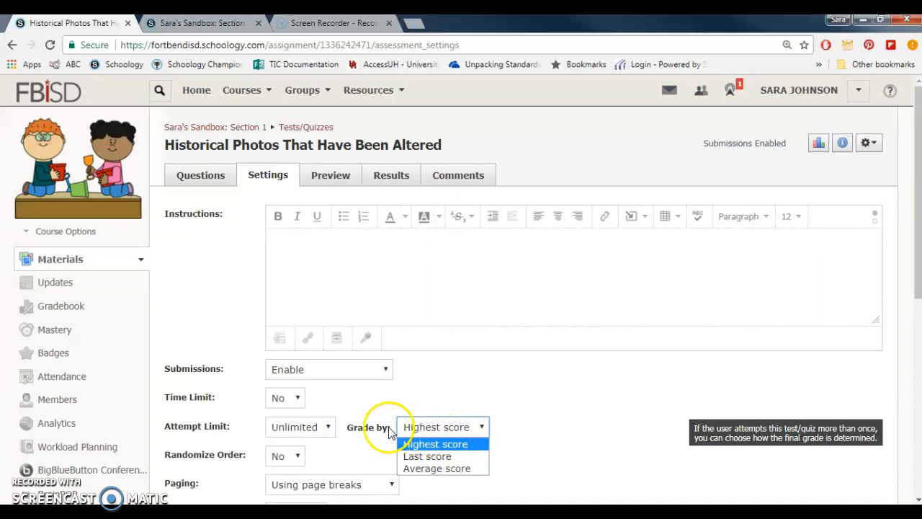
left_click(438, 469)
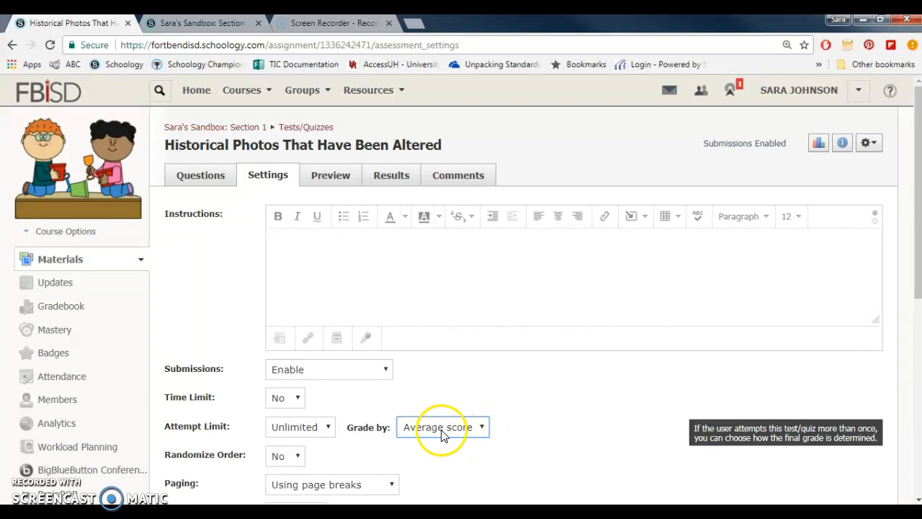
left_click(483, 428)
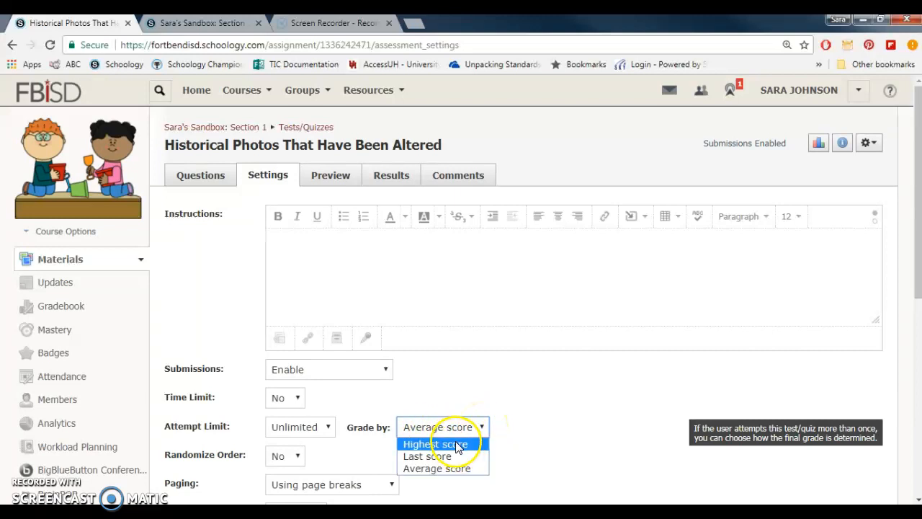
left_click(463, 446)
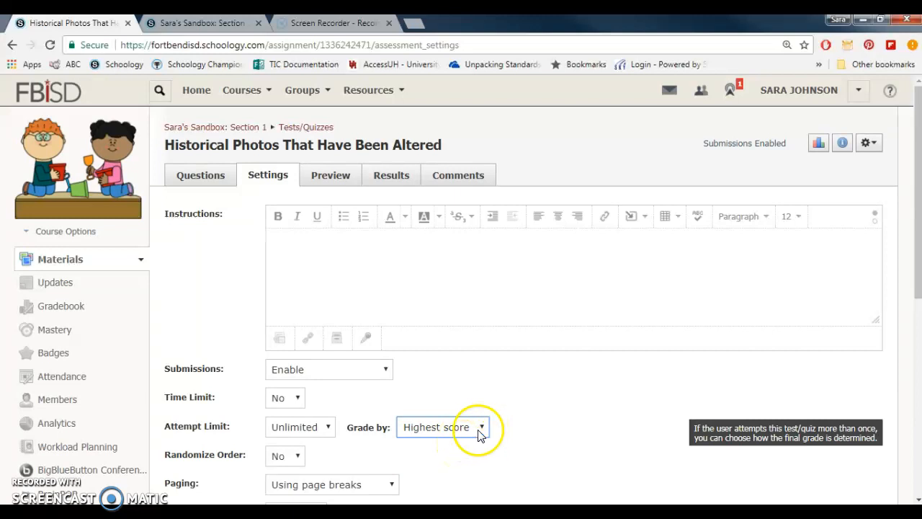
left_click(478, 430)
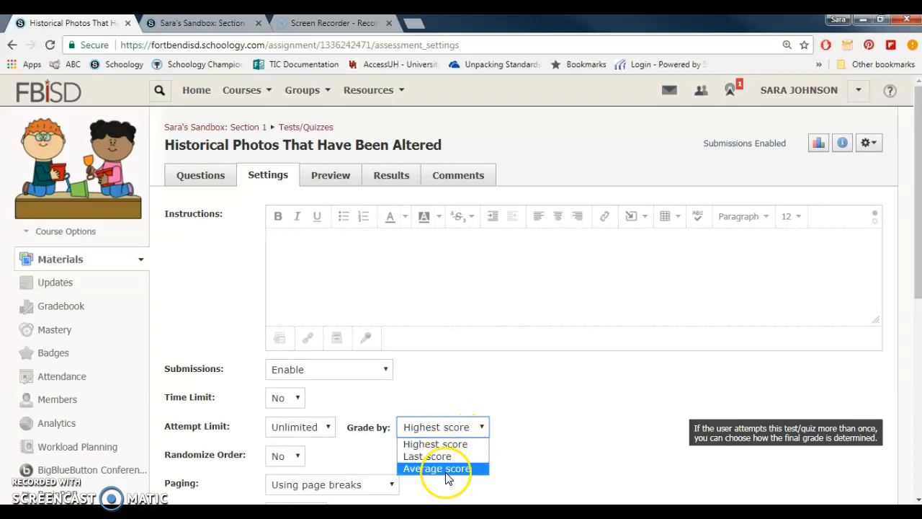
left_click(531, 460)
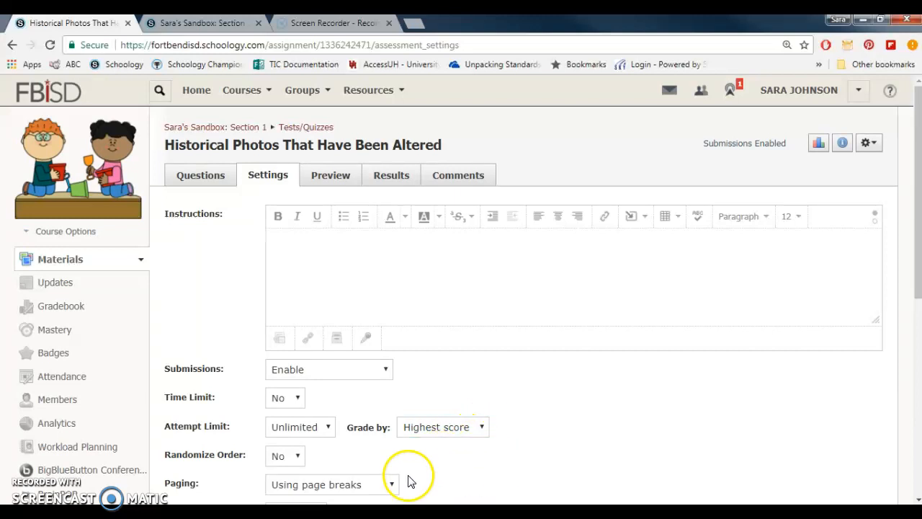
Set Resumable to Yes and keep Question Review at Yes for the quiz.
scroll(417, 475, "down", 2)
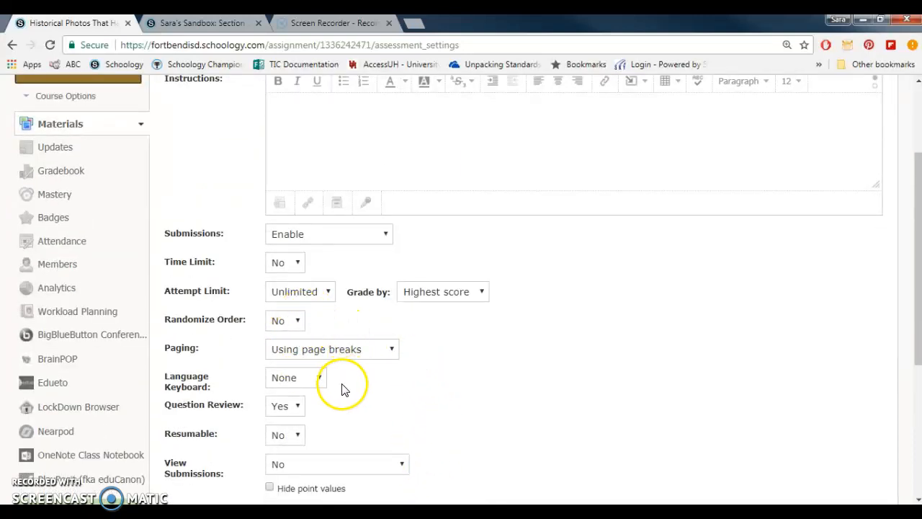
scroll(340, 386, "down", 2)
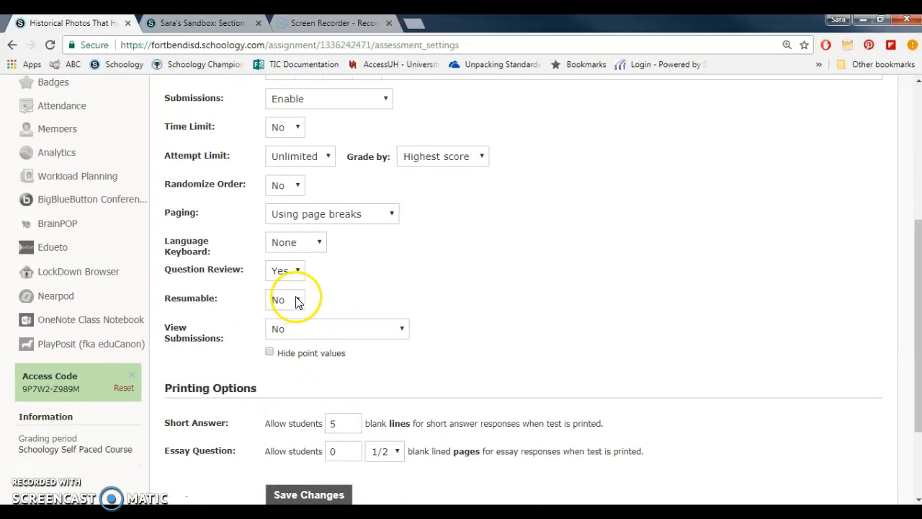
left_click(294, 300)
left_click(280, 329)
left_click(295, 302)
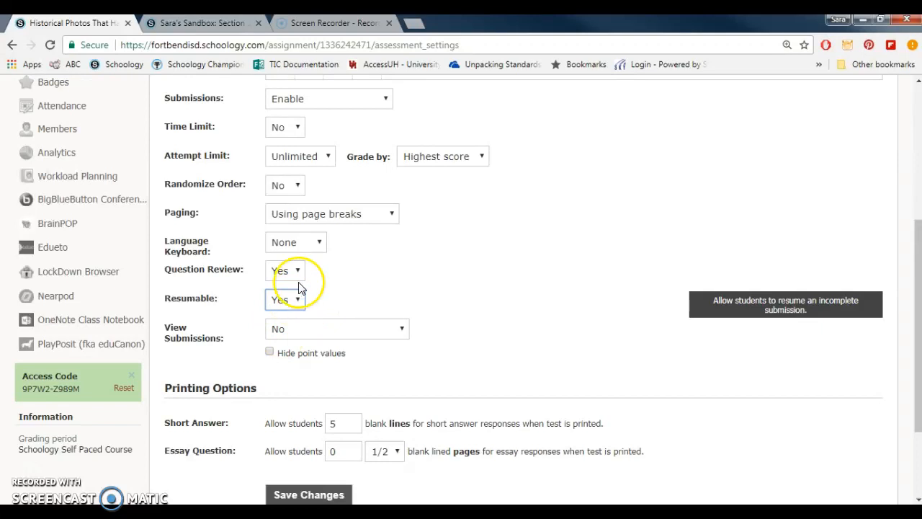
left_click(291, 278)
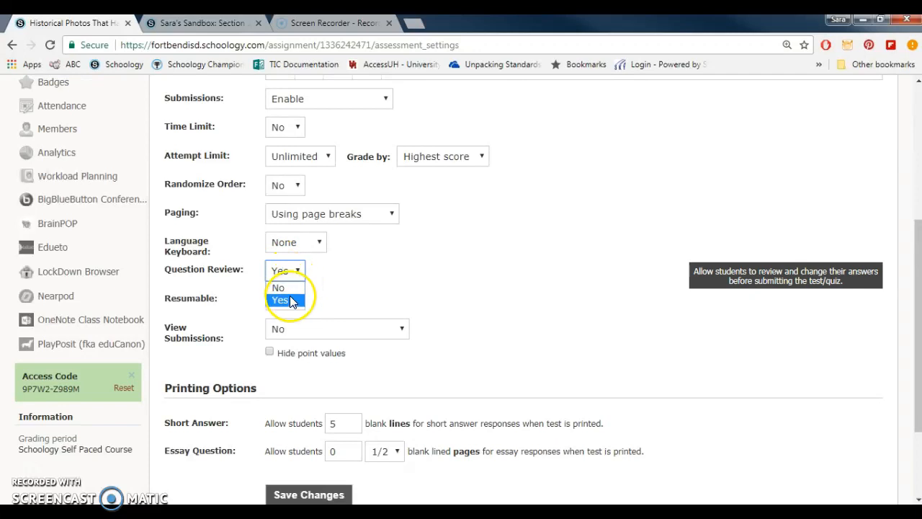
left_click(289, 298)
Review the quiz's settings once more and save the changes.
scroll(335, 357, "up", 4)
scroll(339, 354, "down", 4)
scroll(329, 364, "down", 1)
left_click(302, 428)
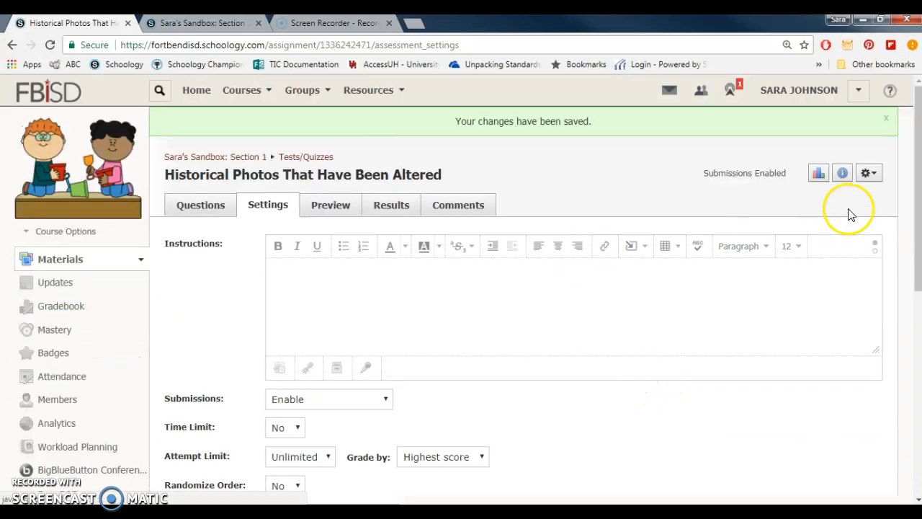
From the course materials, open the Historical Photos That Have Been Altered quiz for editing and select the Daily category.
left_click(249, 157)
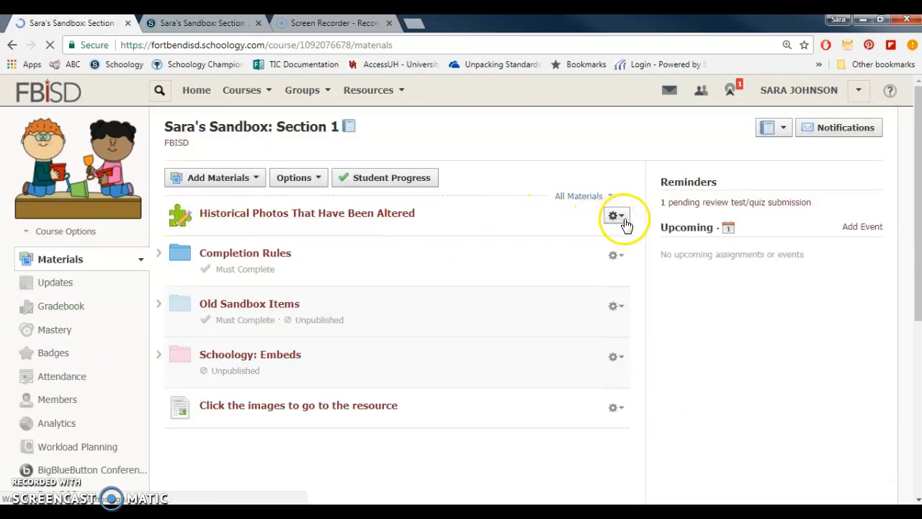
left_click(618, 216)
left_click(637, 239)
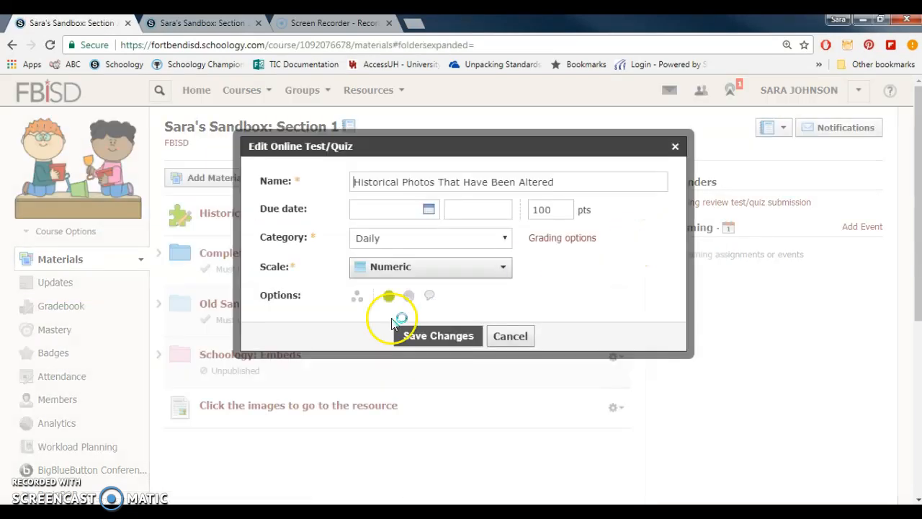
left_click(416, 241)
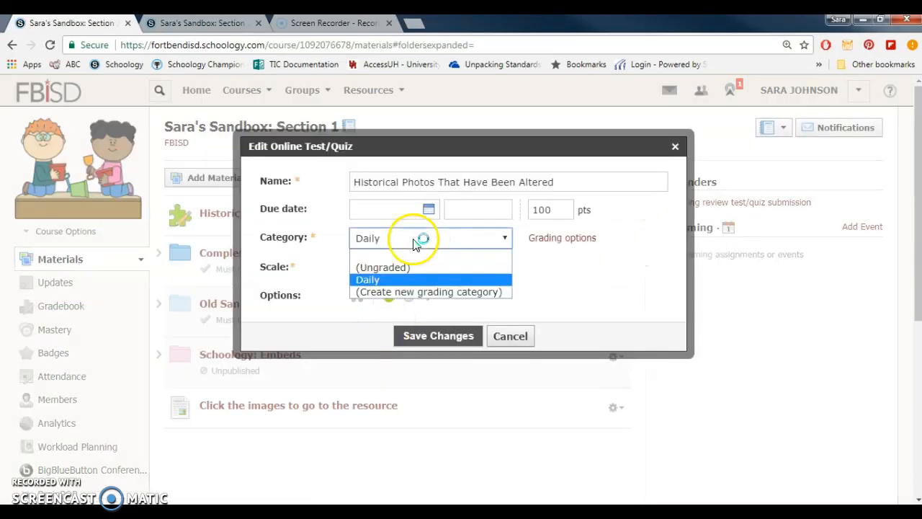
left_click(375, 280)
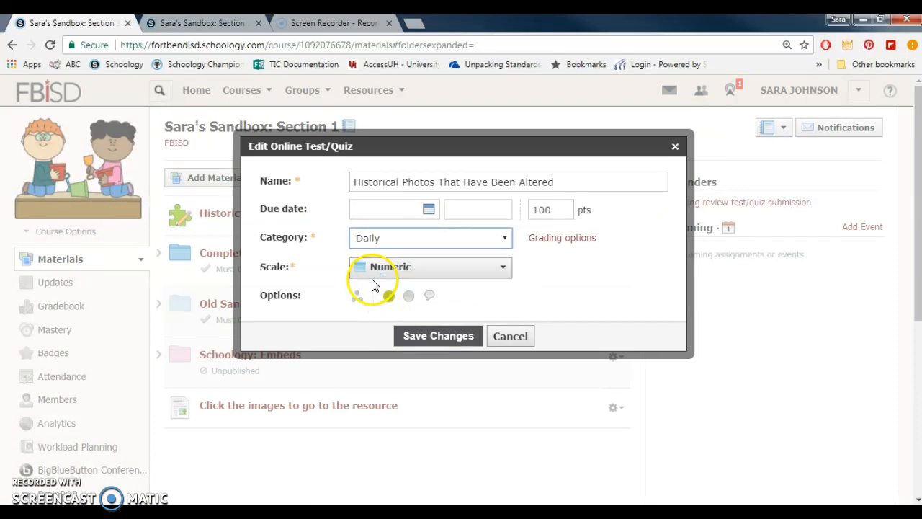
left_click(404, 240)
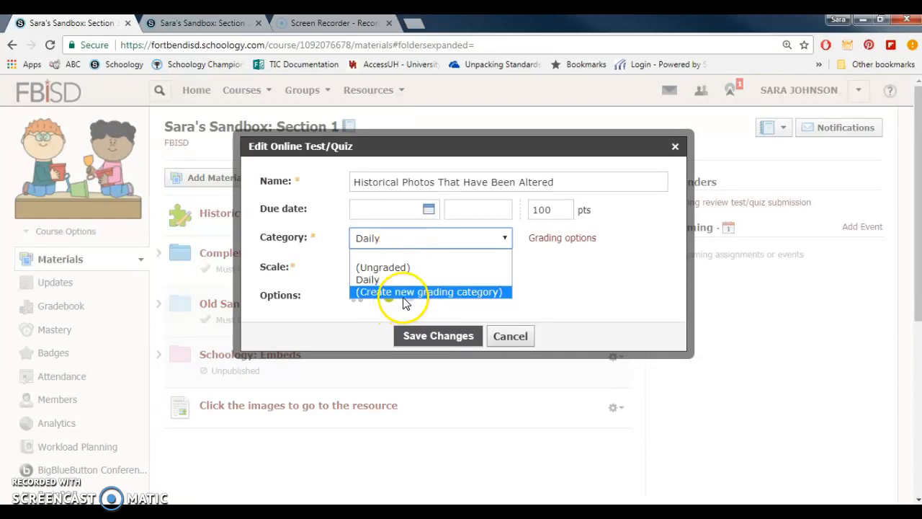
left_click(412, 293)
left_click(374, 237)
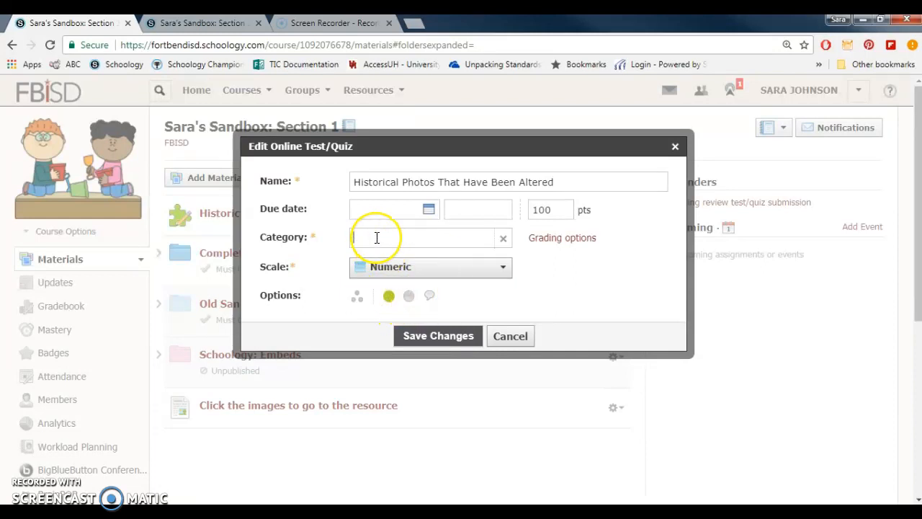
type("daily")
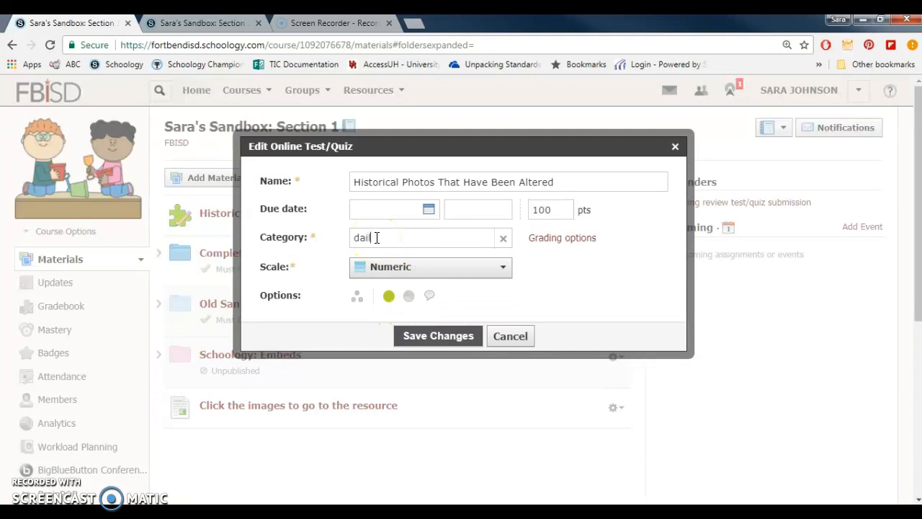
left_click(503, 238)
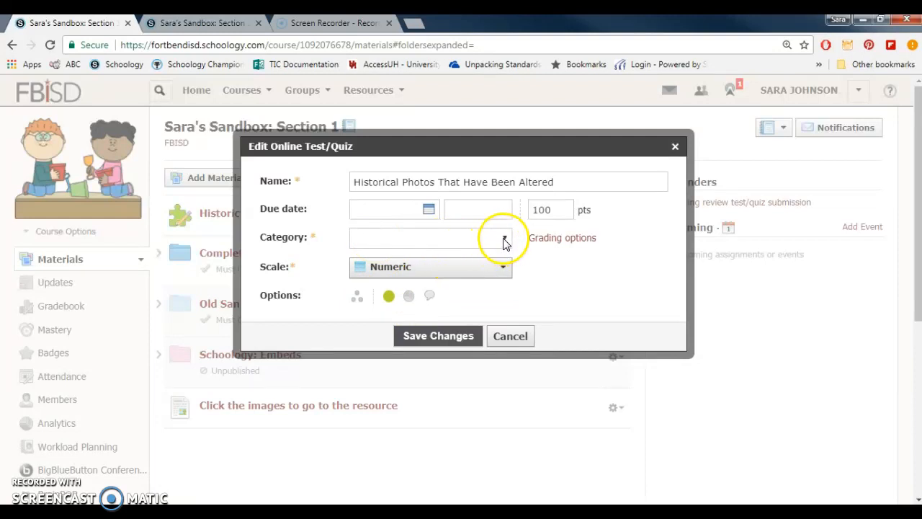
Assign the existing Daily category to the quiz and save the quiz's changes.
left_click(499, 239)
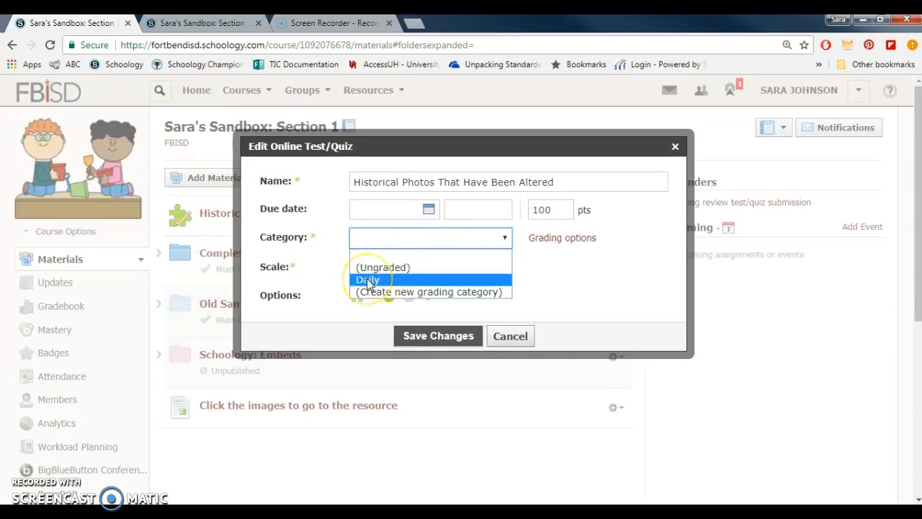
left_click(392, 280)
left_click(438, 335)
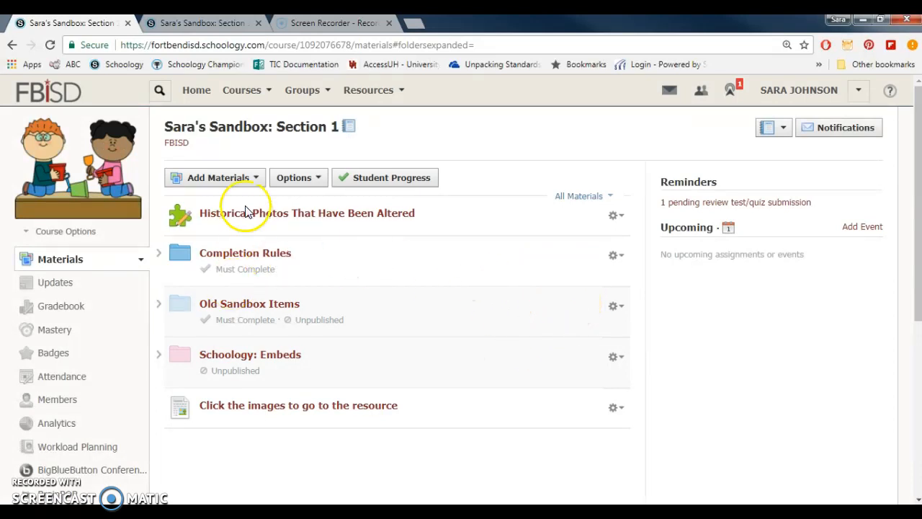
Open the Historical Photos That Have Been Altered quiz from the course materials.
left_click(375, 218)
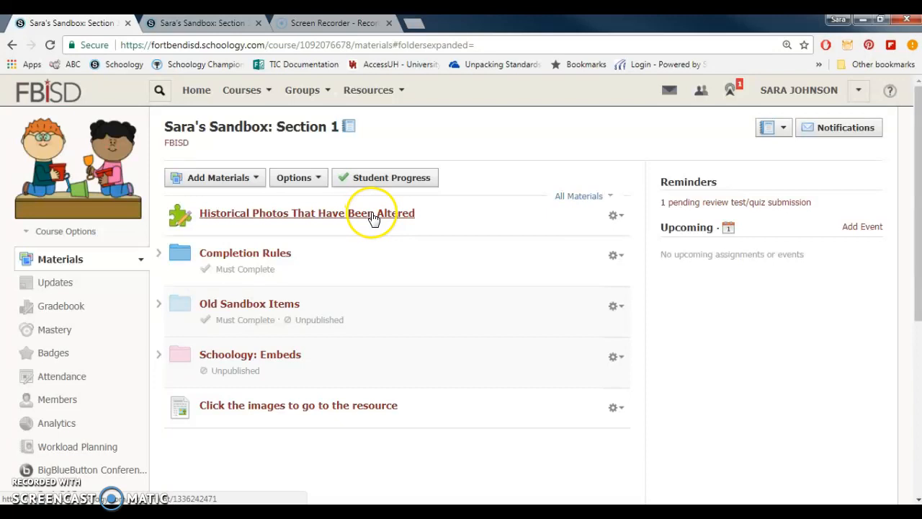